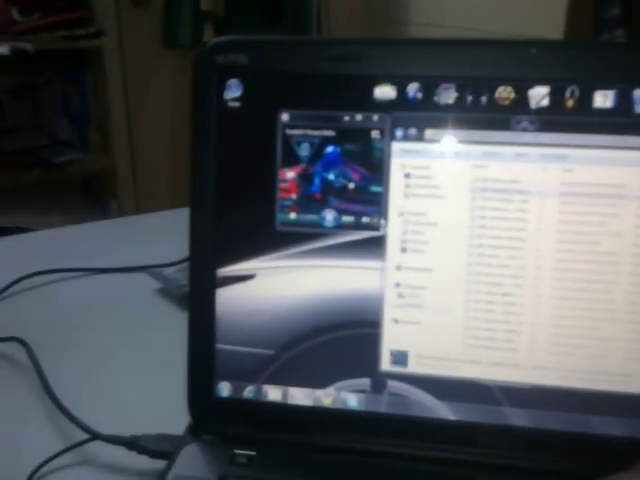
pyautogui.press('XF86AudioRaiseVolume')
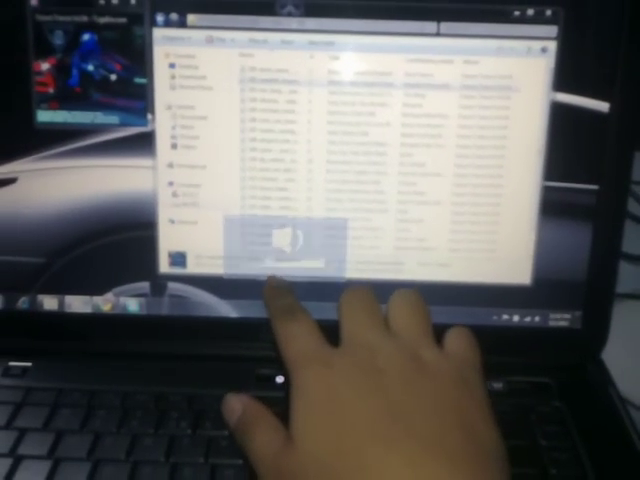
pyautogui.press('XF86AudioRaiseVolume')
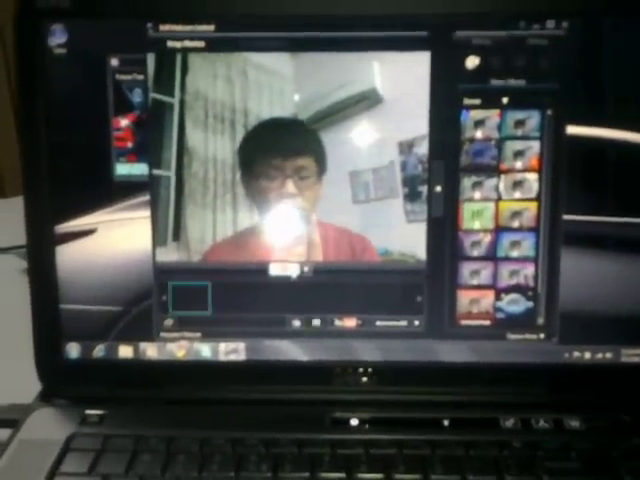
pyautogui.click(285, 268)
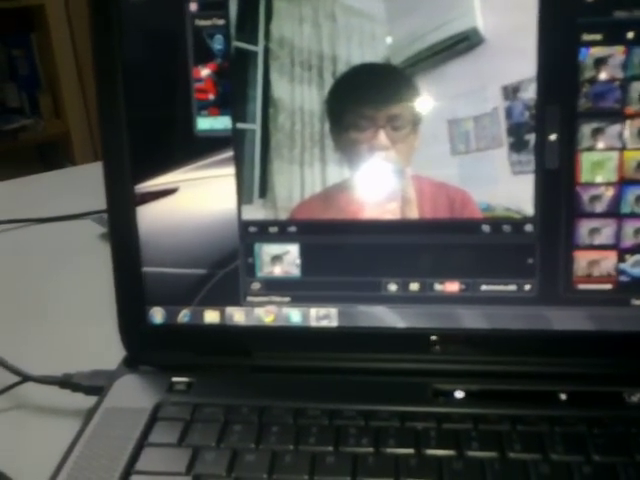
pyautogui.click(300, 267)
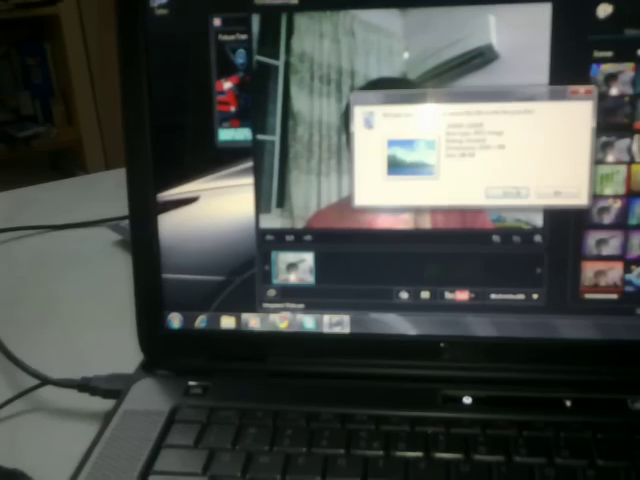
pyautogui.press('Return')
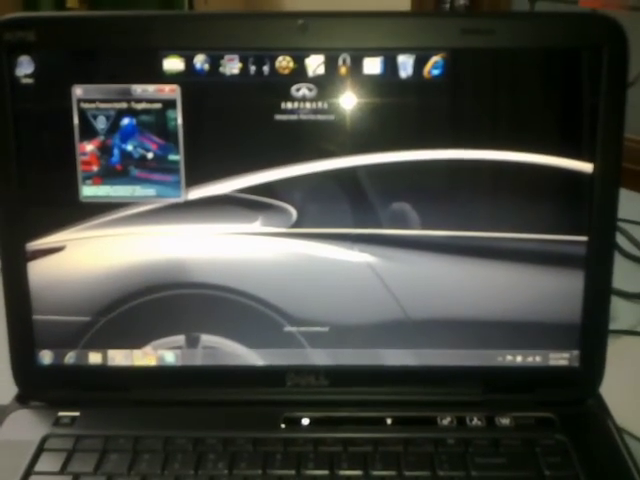
pyautogui.press('super')
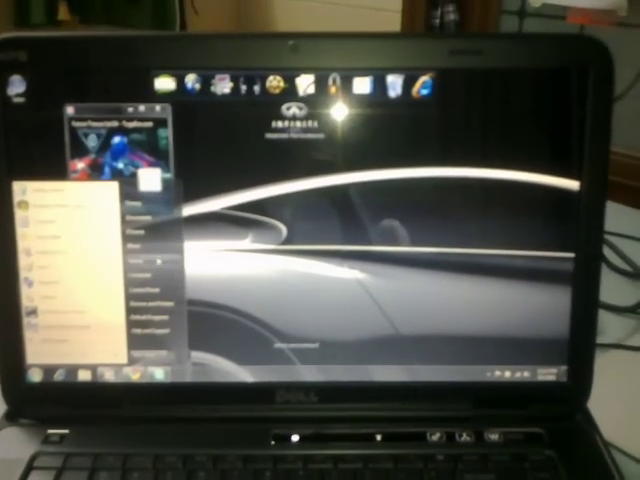